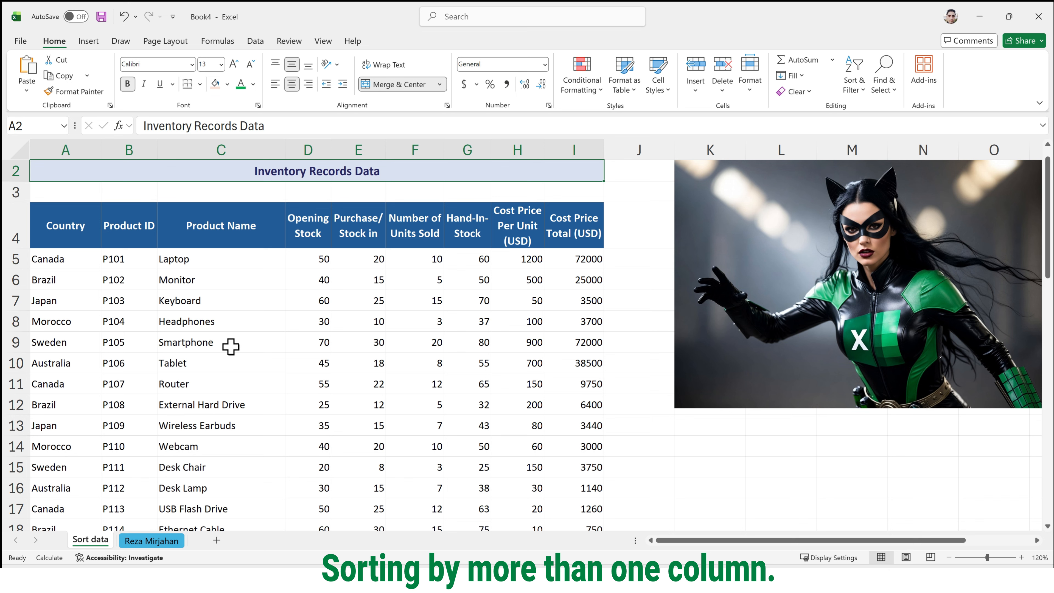
pyautogui.click(198, 240)
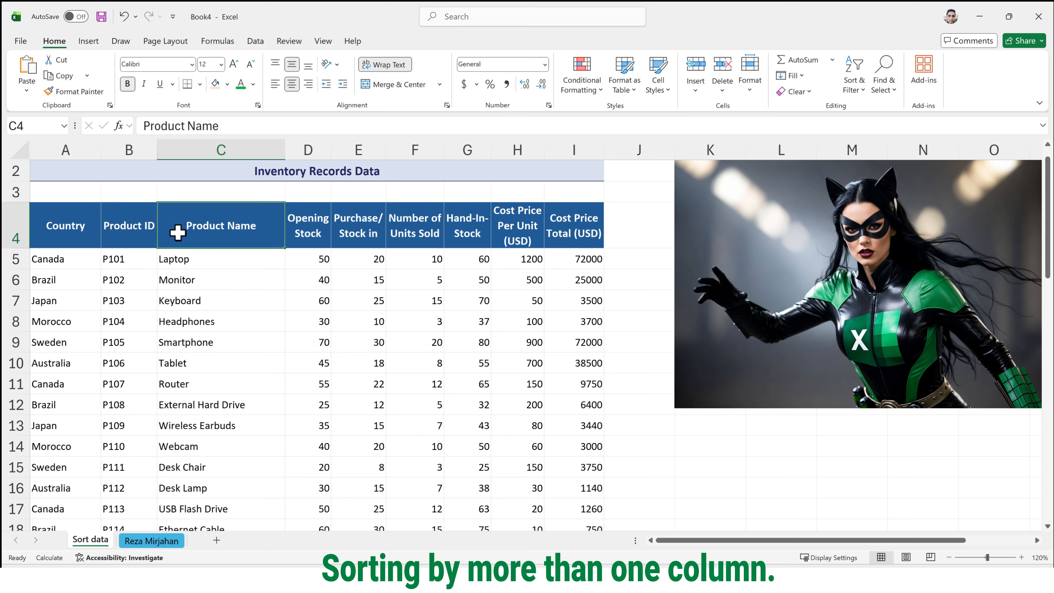
pyautogui.click(71, 152)
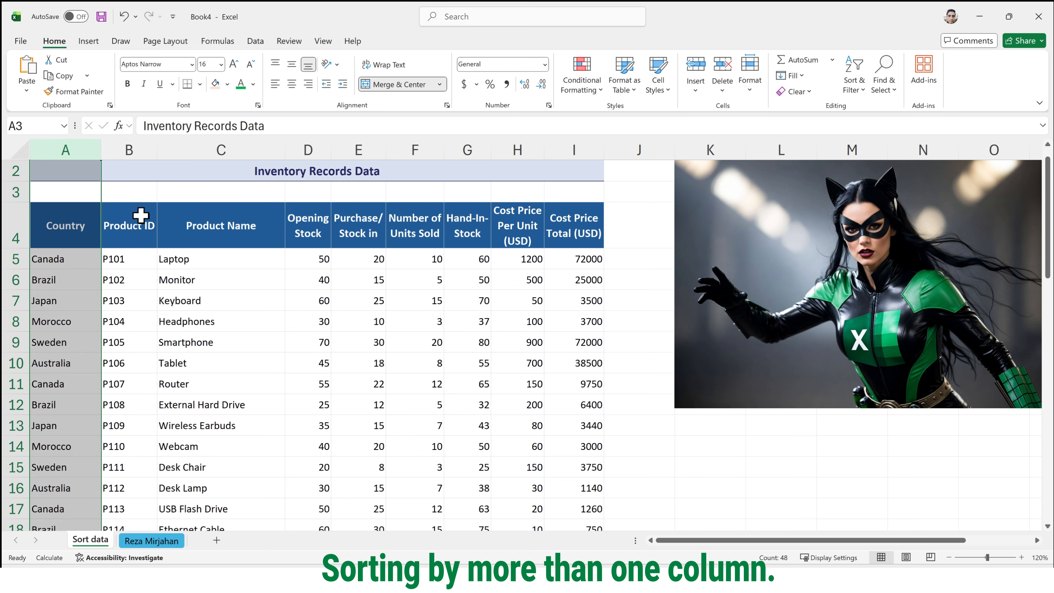
pyautogui.click(309, 152)
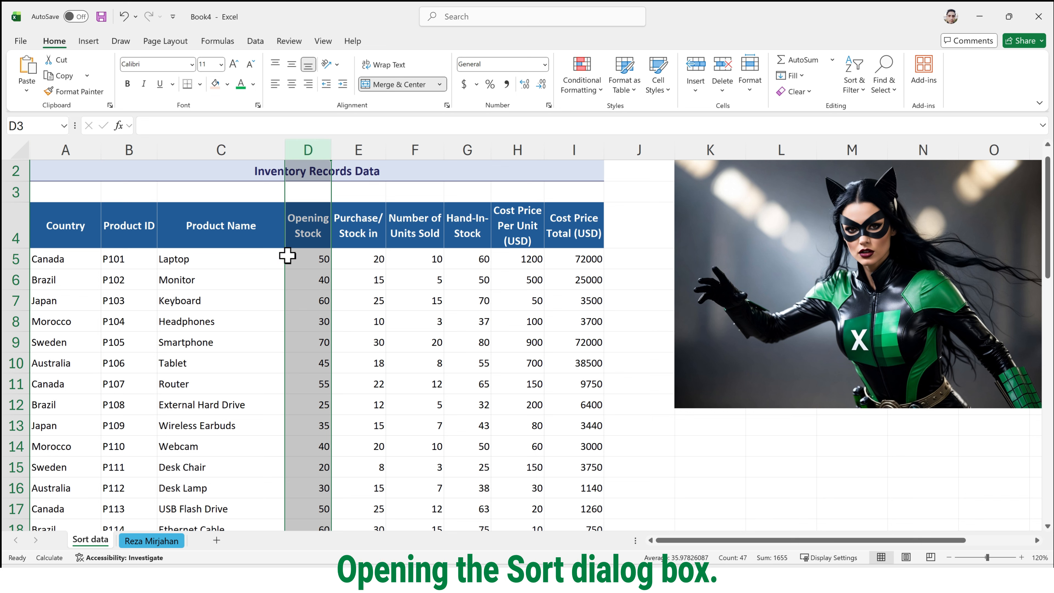
pyautogui.click(639, 463)
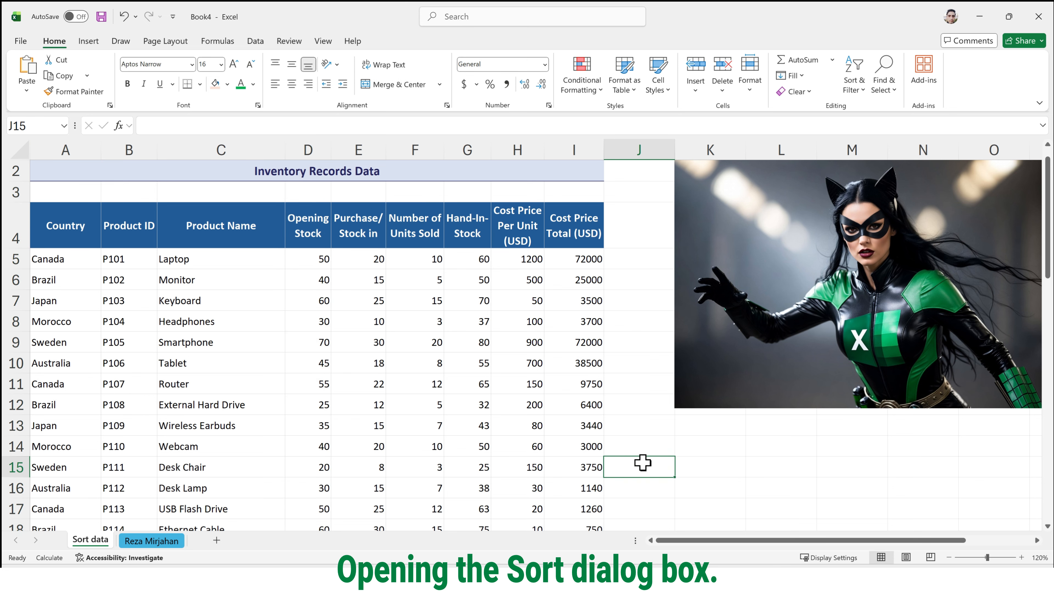
# - Open the Sort dialog for the inventory records table and move it clear of the first data columns
pyautogui.click(221, 371)
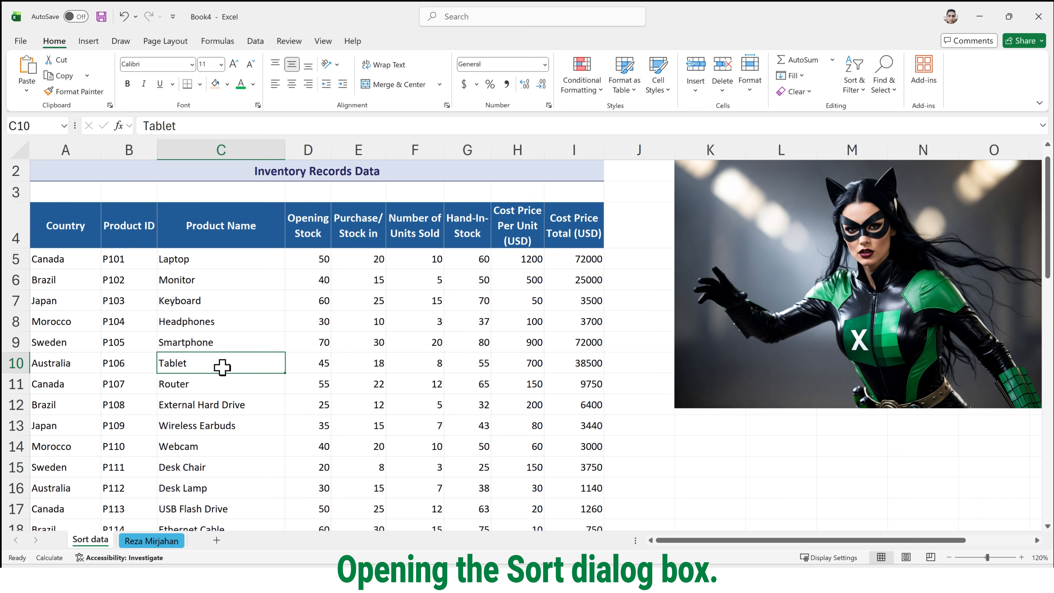
pyautogui.click(255, 45)
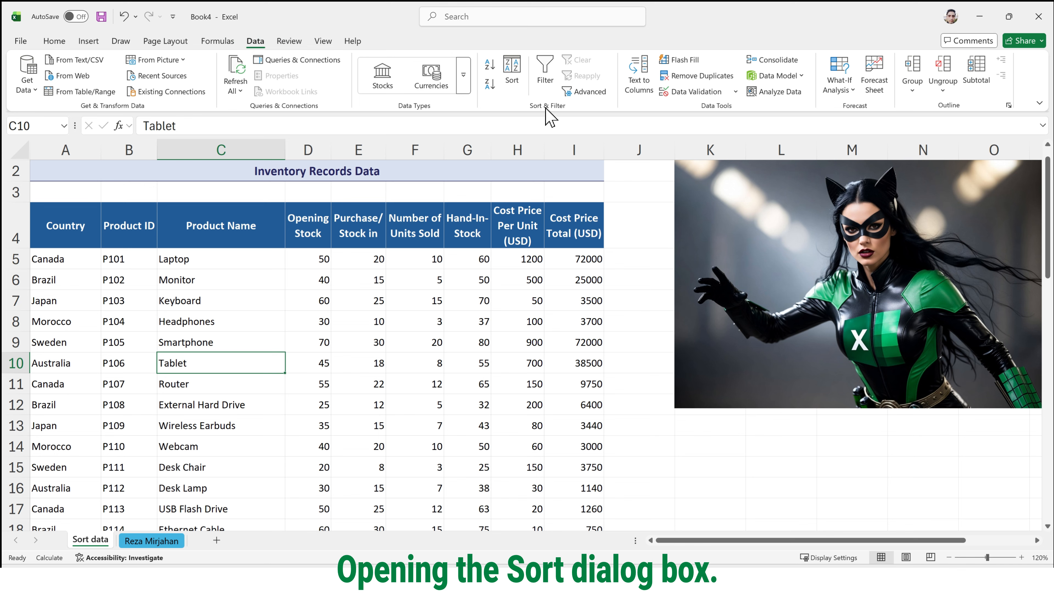
pyautogui.click(515, 71)
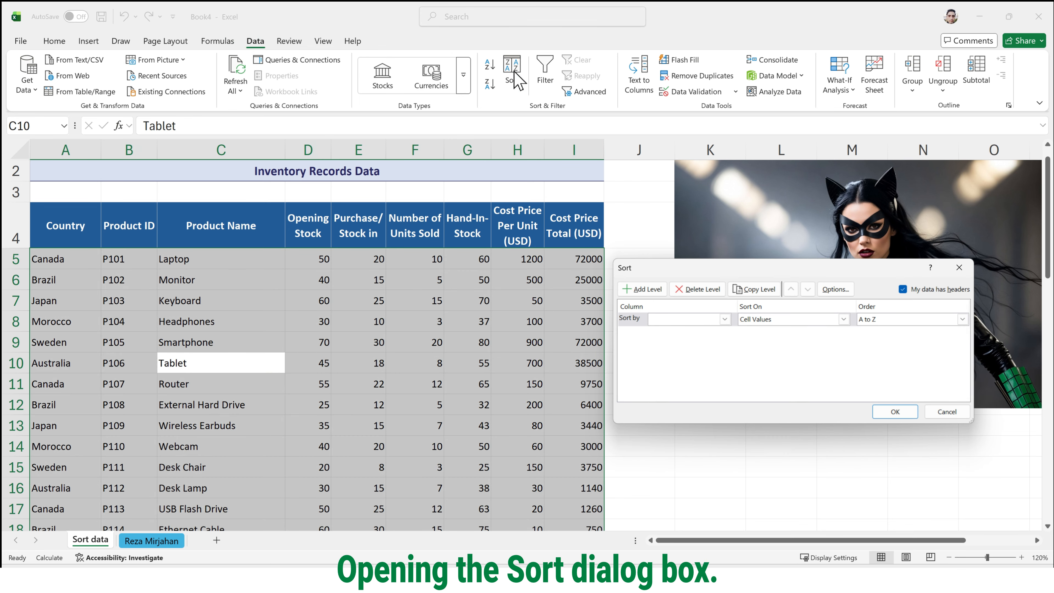
pyautogui.moveTo(685, 268); pyautogui.dragTo(378, 236)
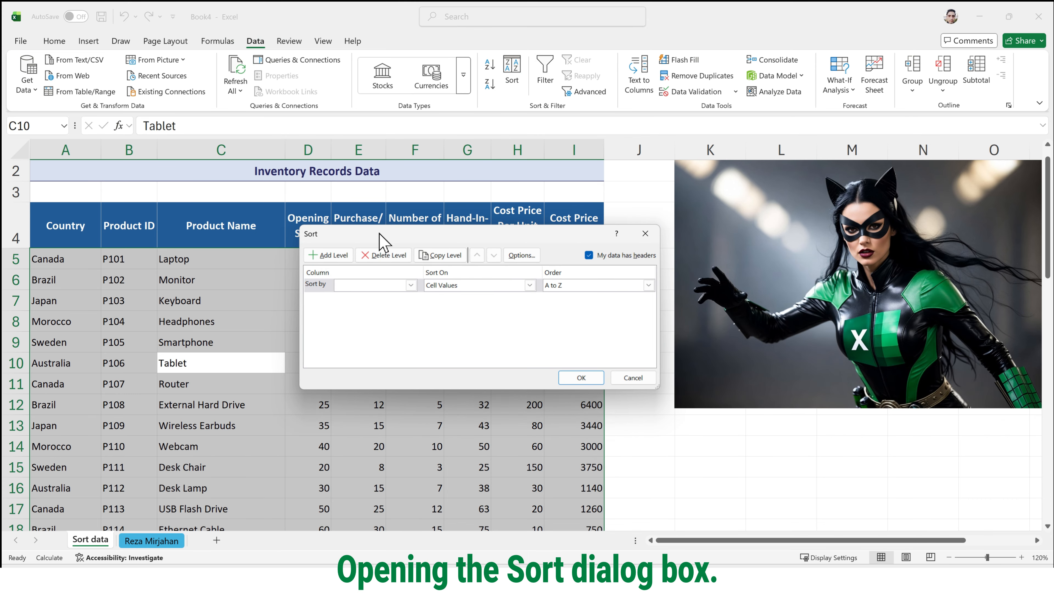
pyautogui.moveTo(379, 234); pyautogui.dragTo(438, 236)
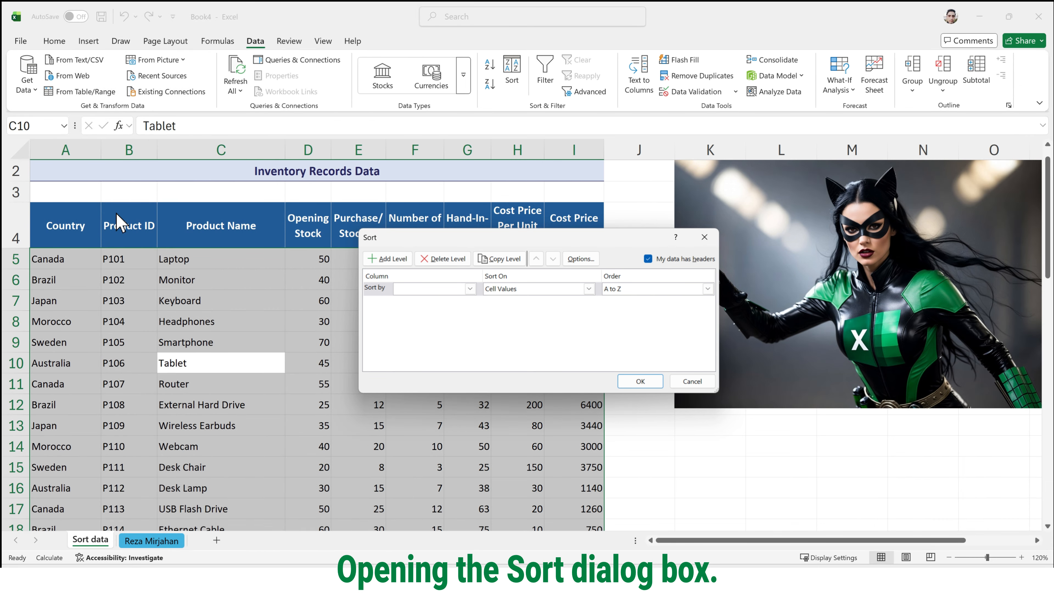
pyautogui.moveTo(508, 238); pyautogui.dragTo(621, 260)
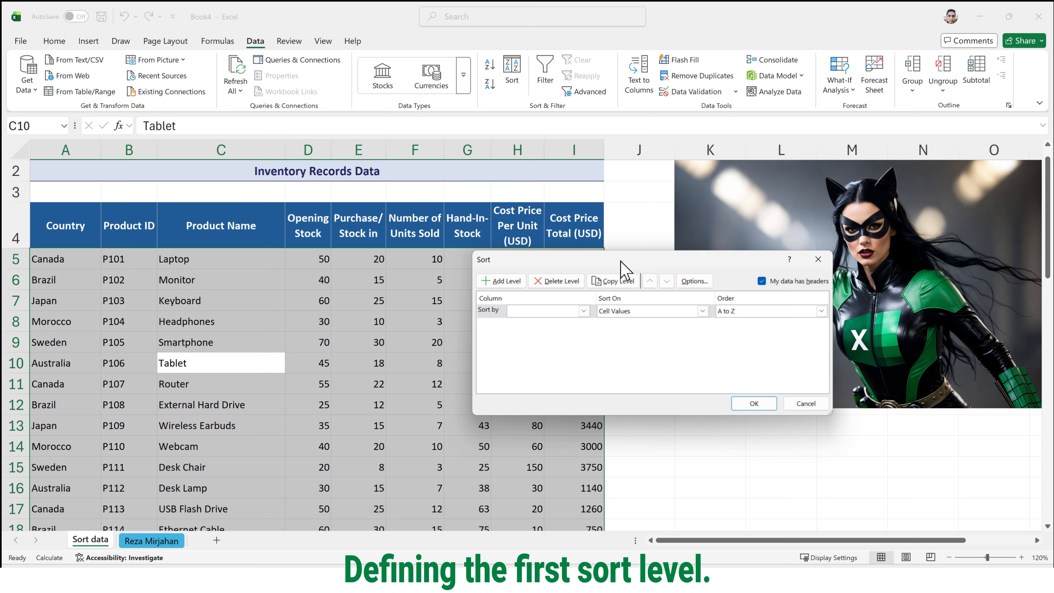
# - Define the first sort level as Product Name, sorted on Cell Values in A to Z order
pyautogui.click(584, 311)
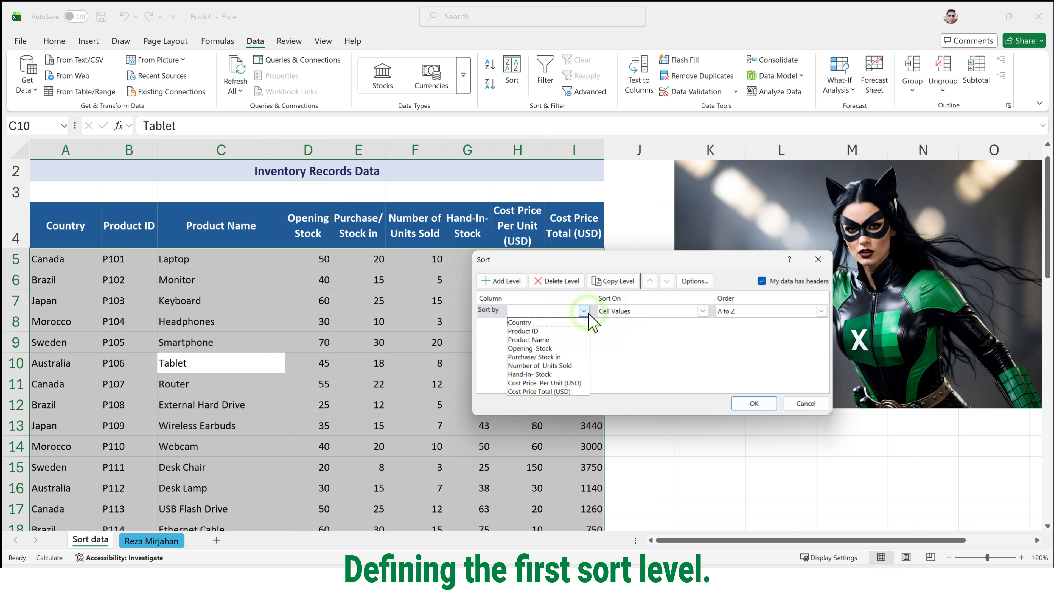
pyautogui.click(579, 339)
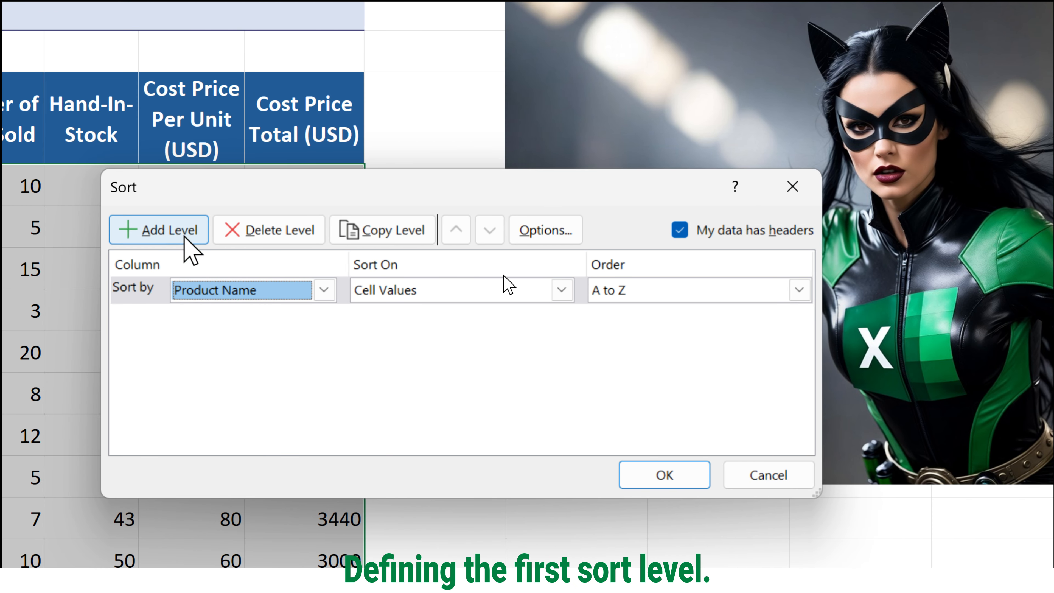
pyautogui.click(410, 291)
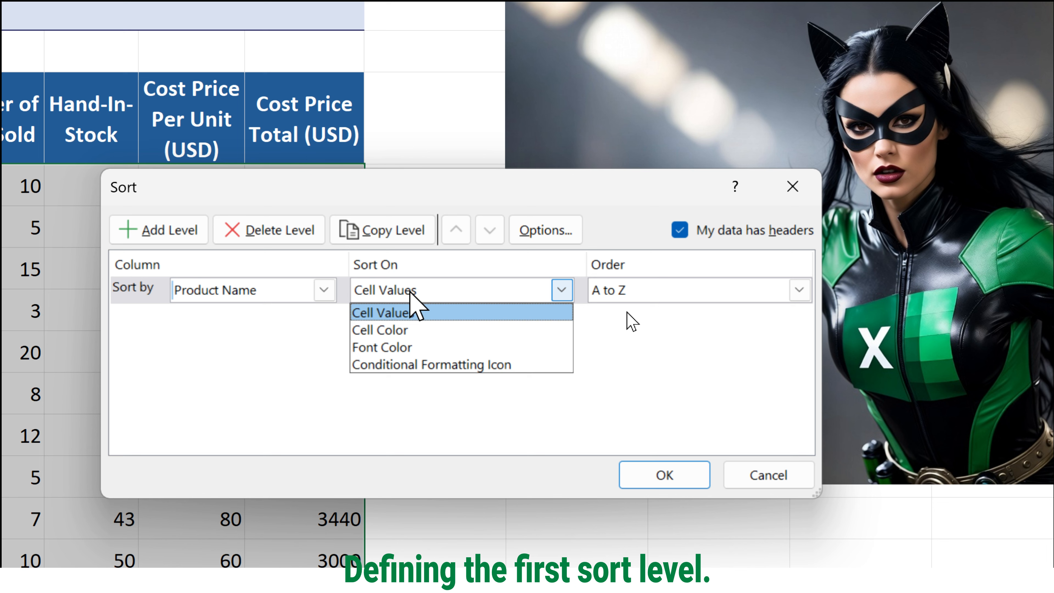
pyautogui.click(410, 291)
pyautogui.click(729, 290)
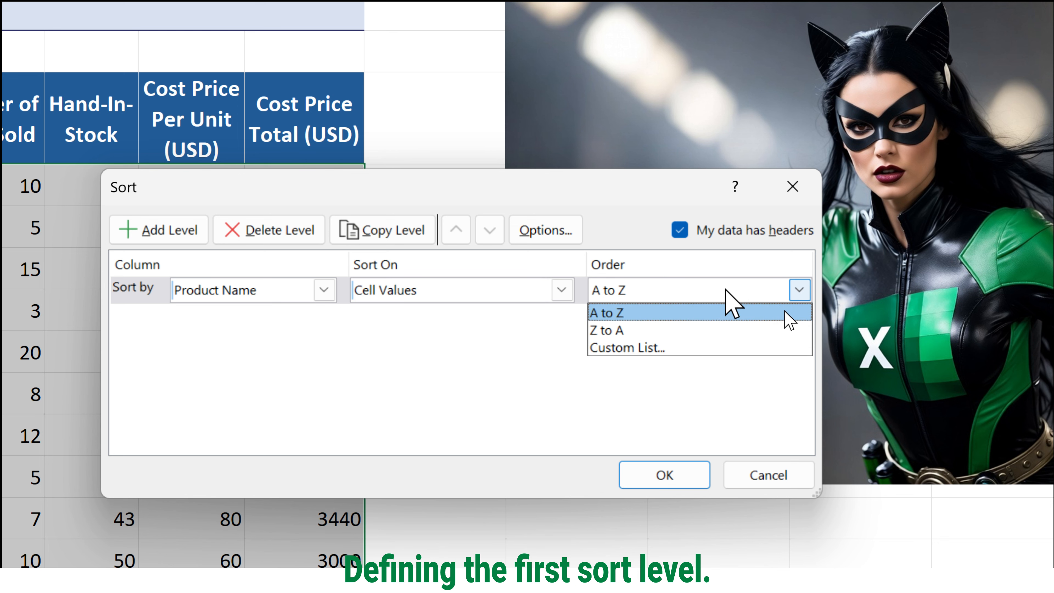
pyautogui.click(785, 314)
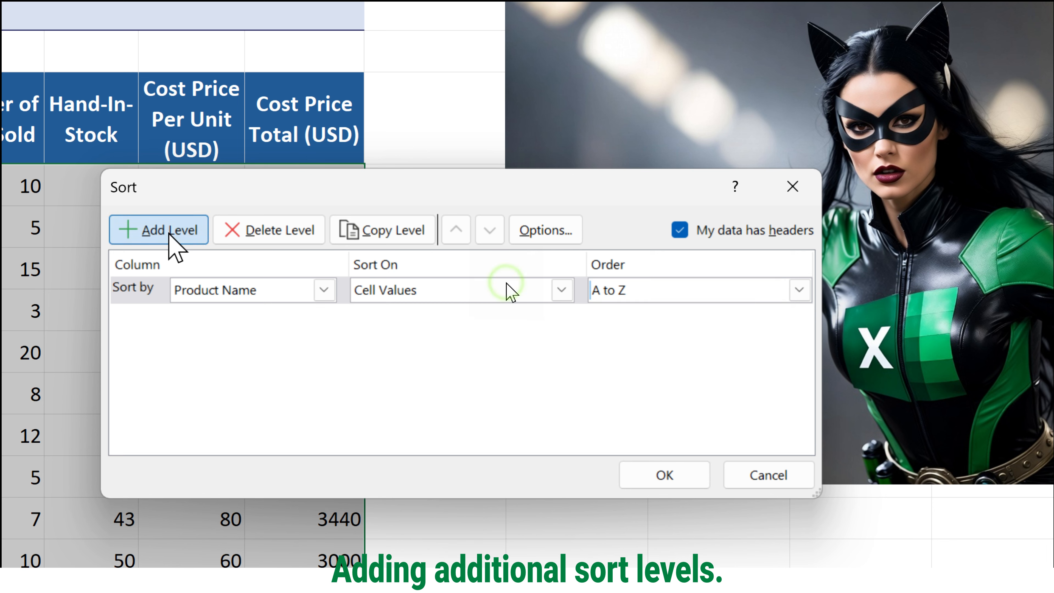
# - Add a second sort level that sorts by Country
pyautogui.click(169, 234)
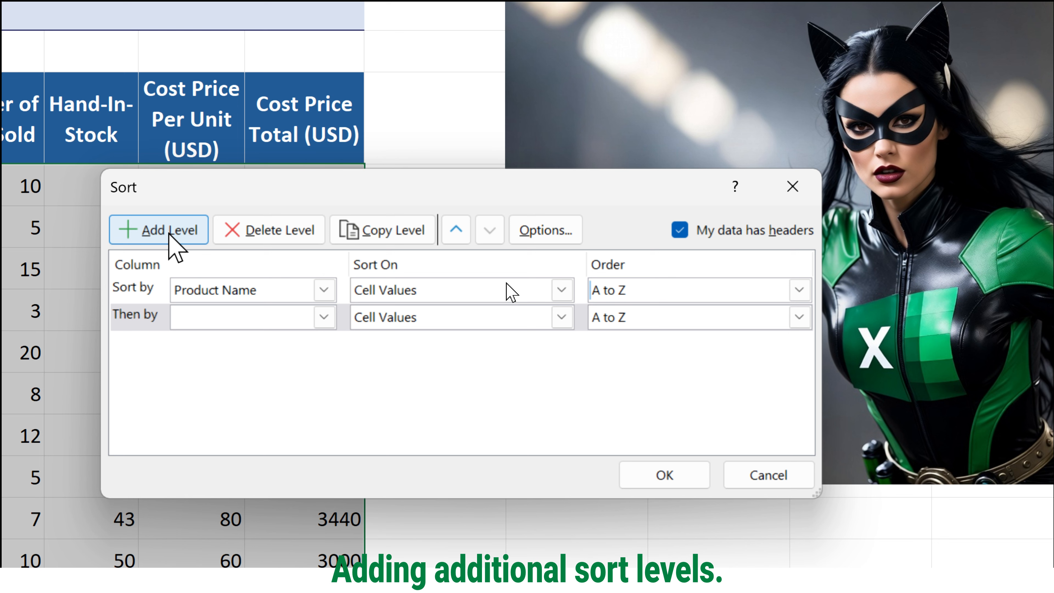
pyautogui.click(324, 317)
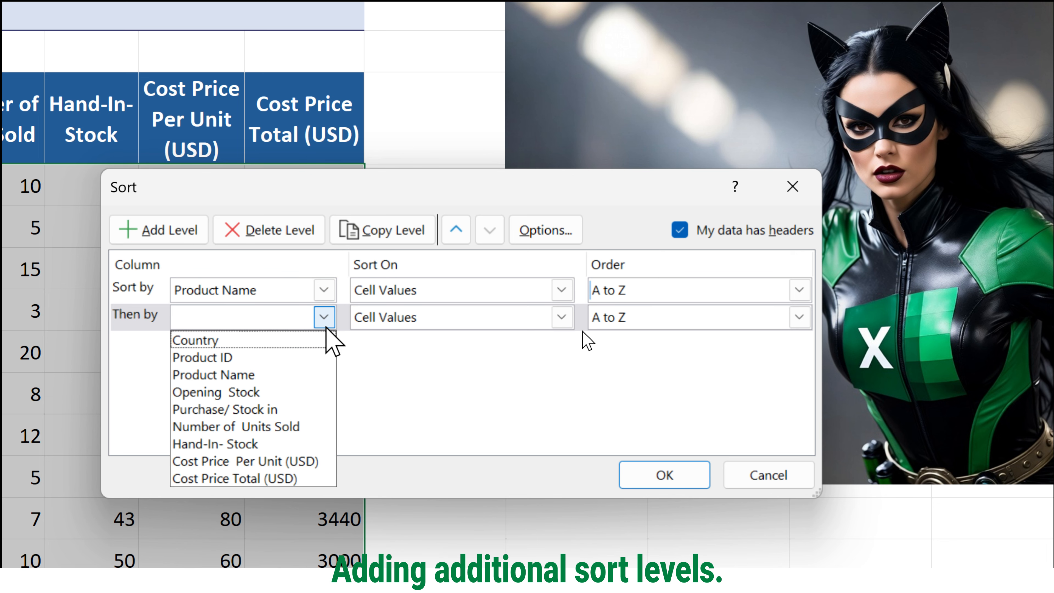
pyautogui.click(316, 338)
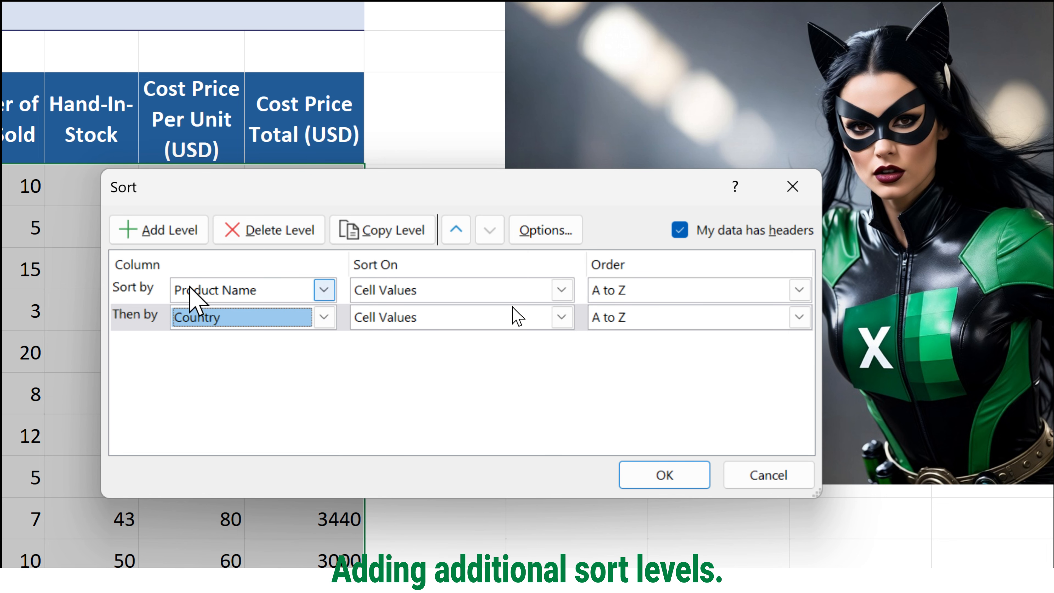
# - Add a third sort level on Opening Stock, ordered Largest to Smallest
pyautogui.click(158, 231)
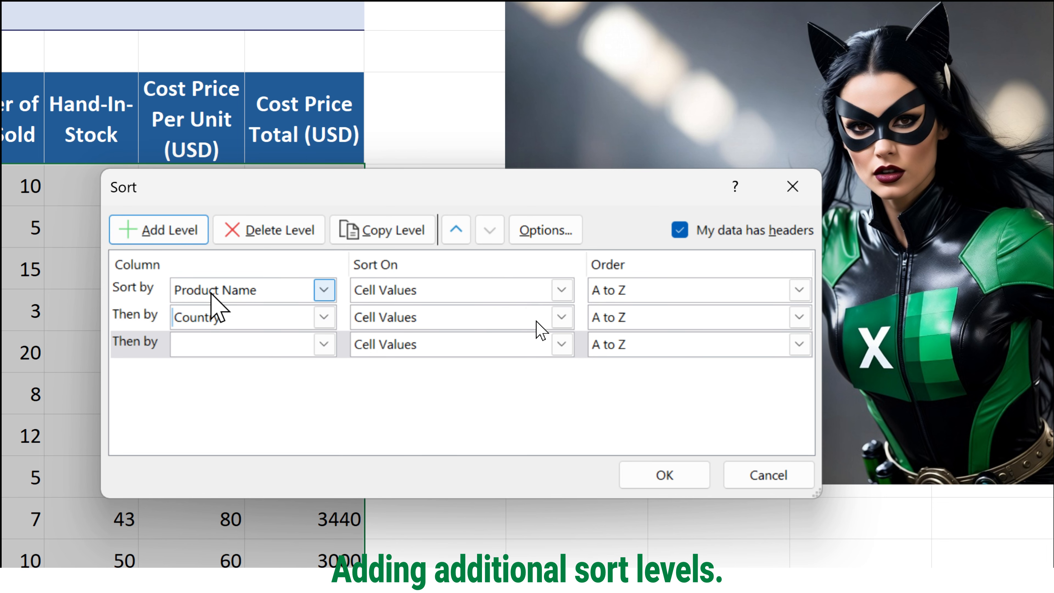
pyautogui.click(323, 343)
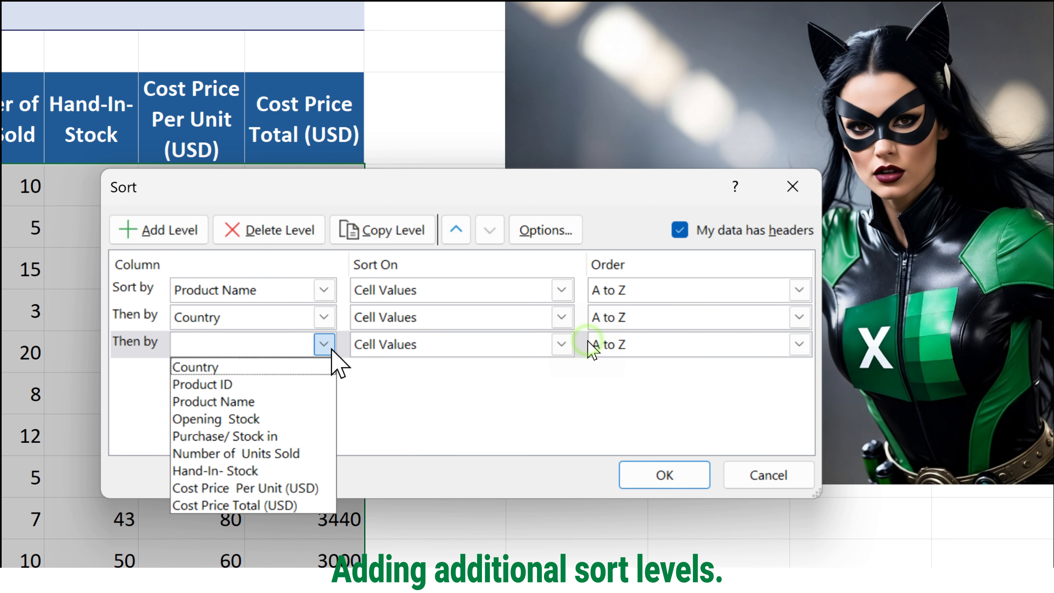
pyautogui.click(259, 419)
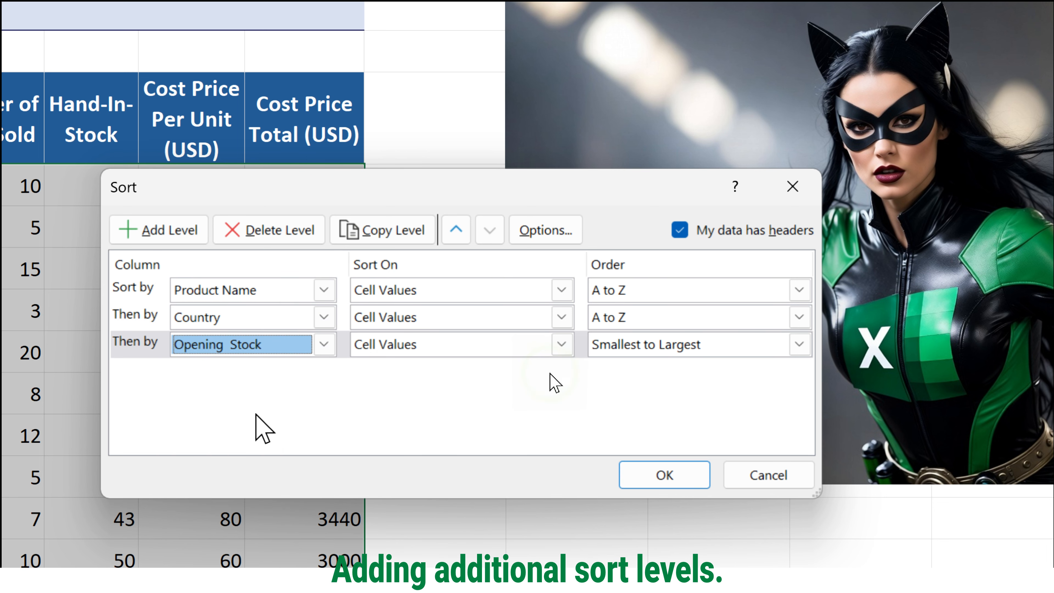
pyautogui.click(765, 344)
pyautogui.click(695, 381)
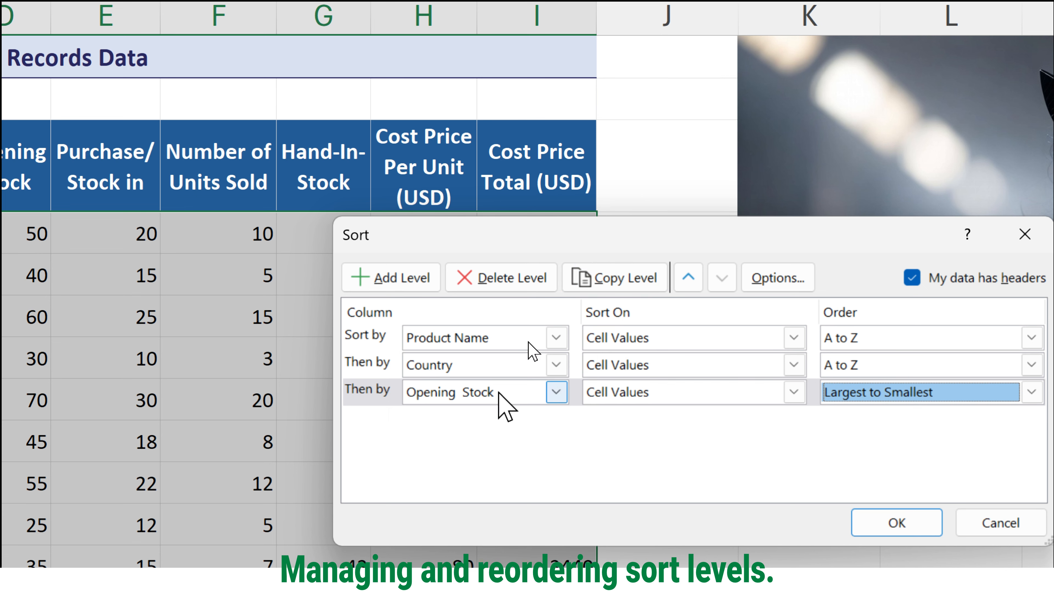
# - Duplicate the Opening Stock sort level and delete the copy
pyautogui.click(358, 395)
pyautogui.click(593, 279)
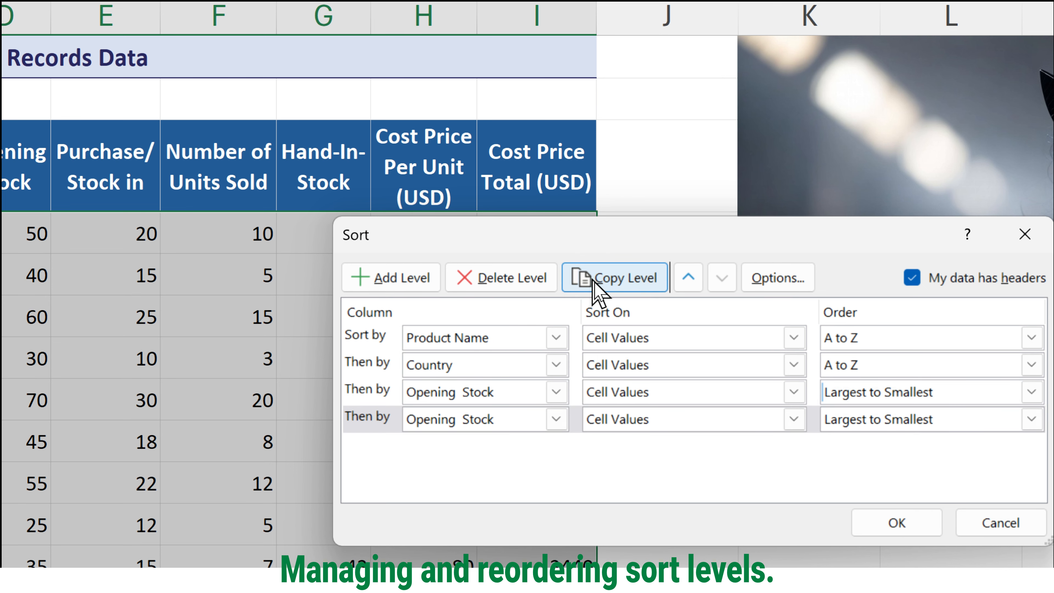
pyautogui.click(521, 286)
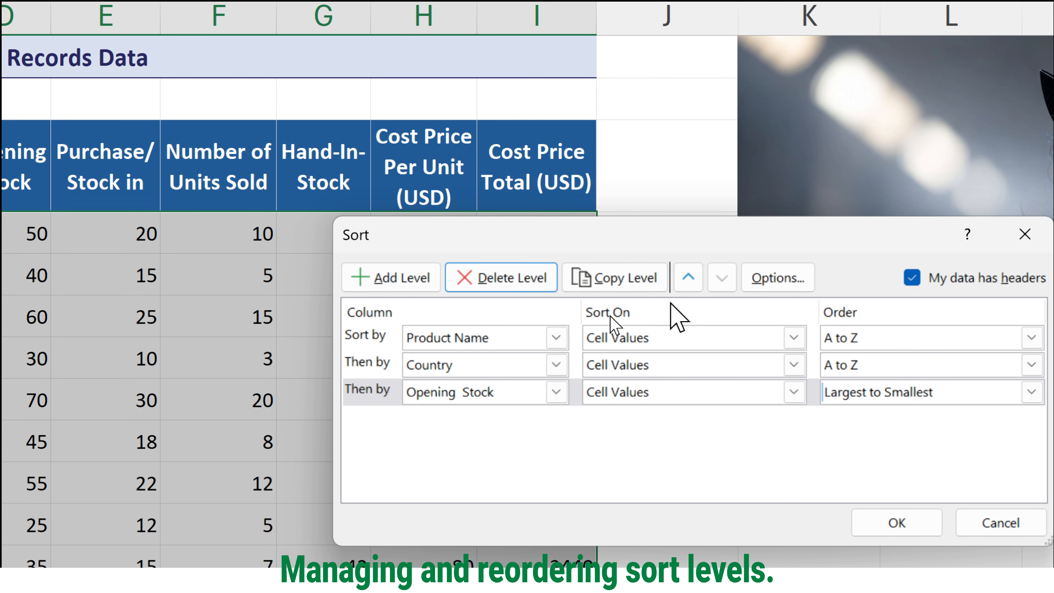
# - Move the Opening Stock level up to first priority and back down to last place
pyautogui.click(356, 395)
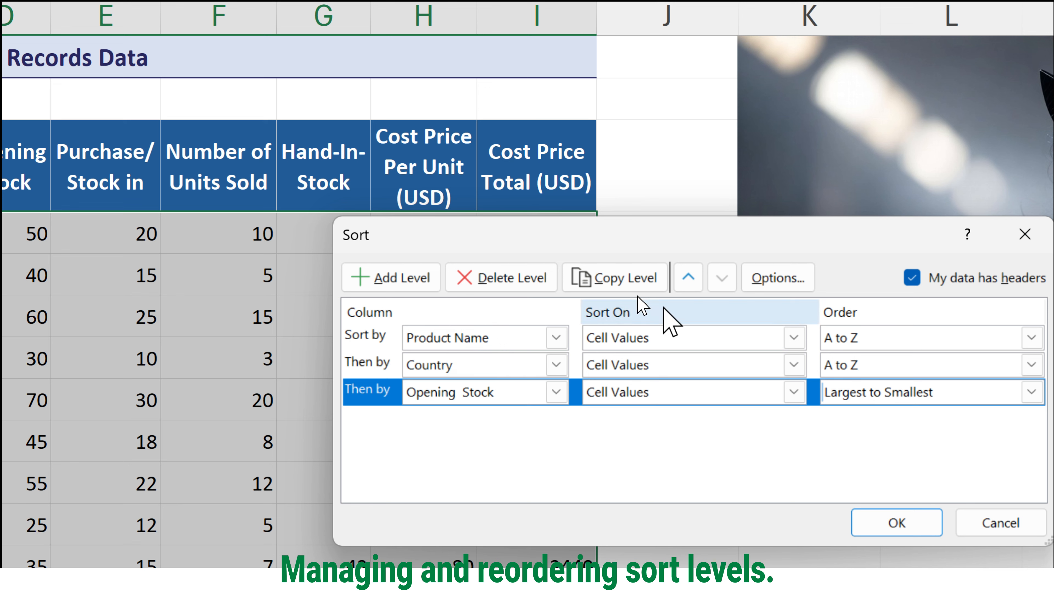
pyautogui.click(689, 277)
pyautogui.click(689, 277)
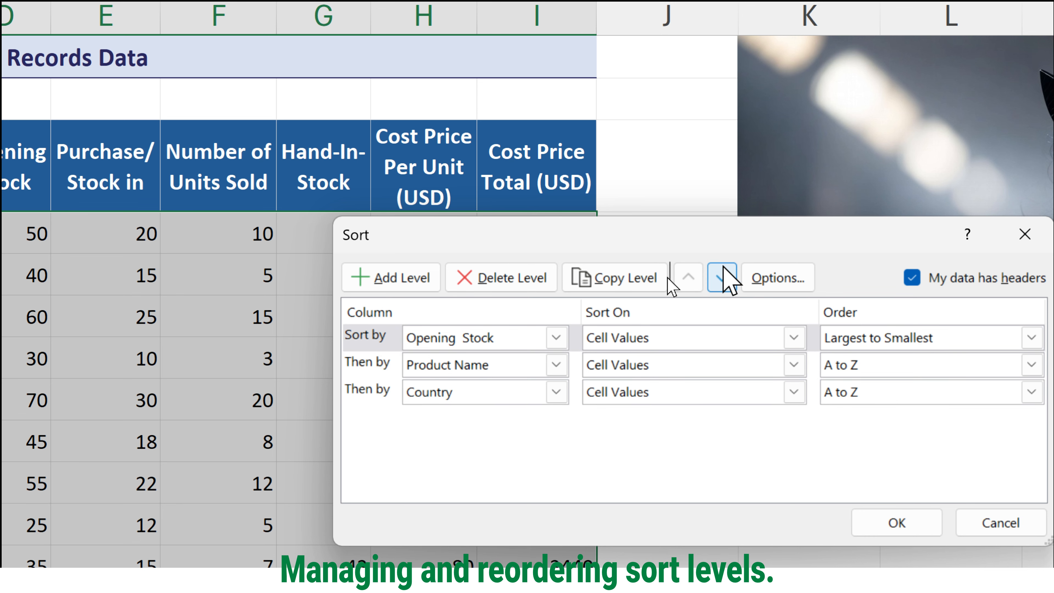
pyautogui.click(722, 277)
pyautogui.click(722, 277)
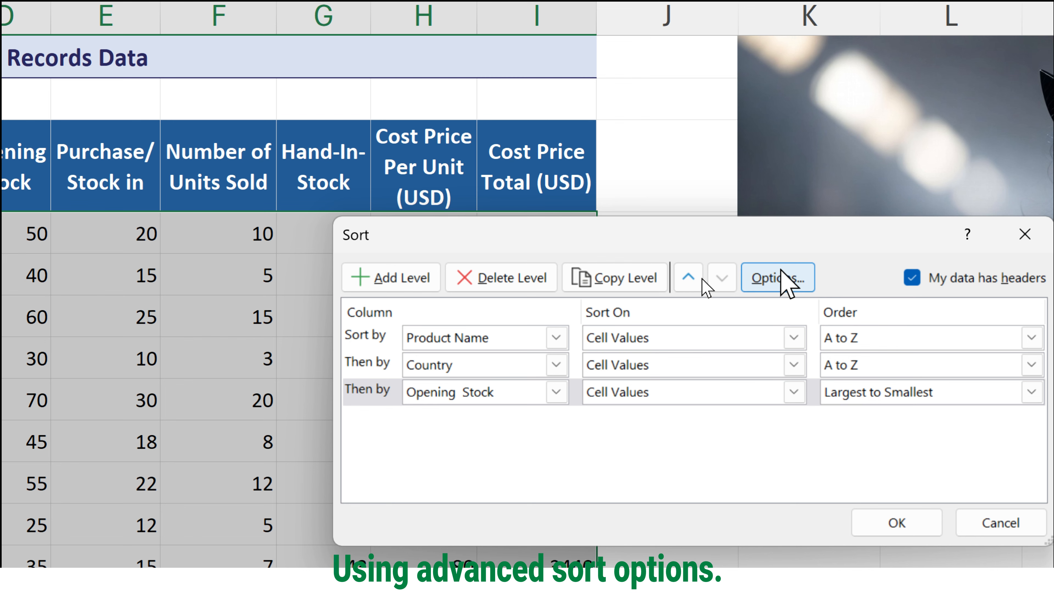
# - Accept the sort options with case sensitivity off and top-to-bottom orientation, and apply the three-level sort
pyautogui.click(792, 276)
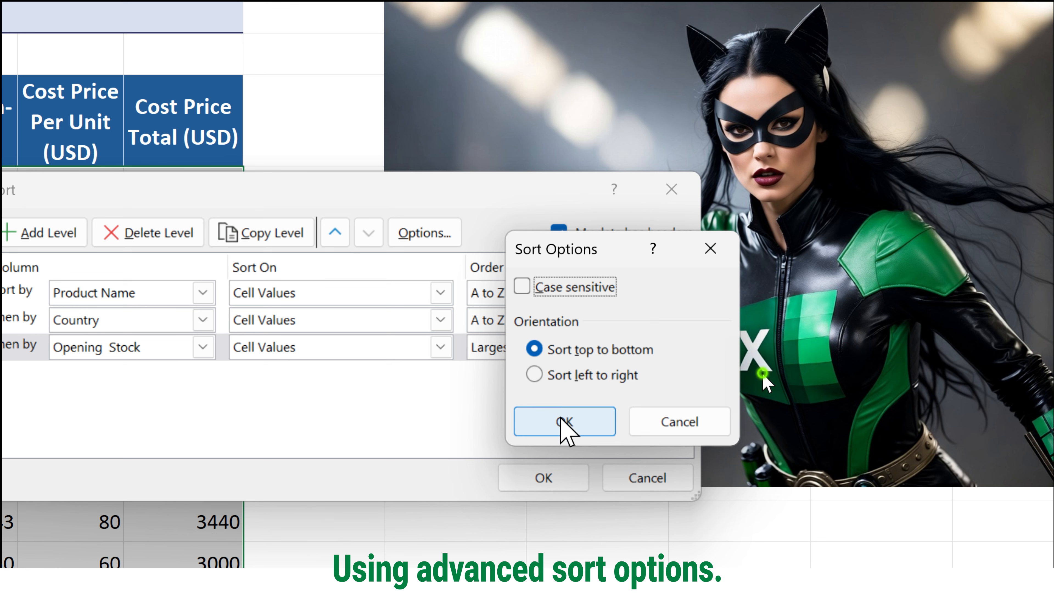
pyautogui.click(562, 425)
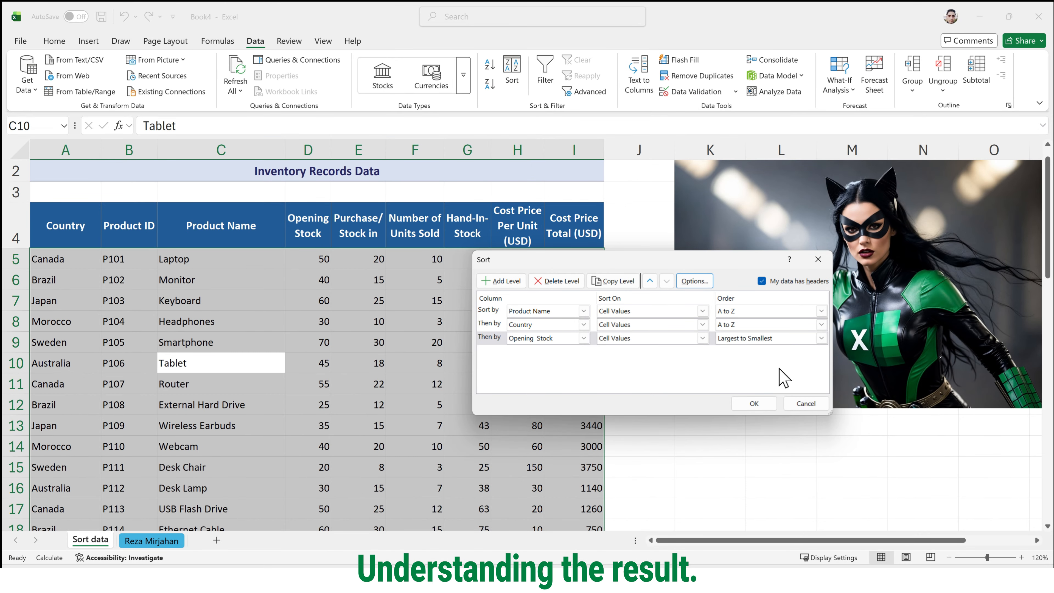
pyautogui.click(545, 478)
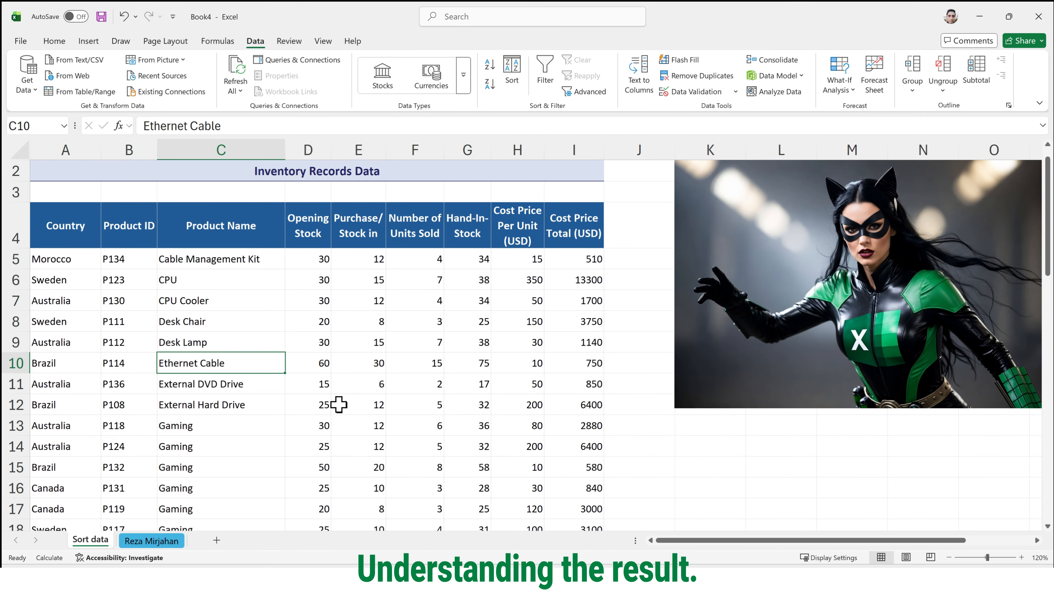
# - Examine how the Gaming rows are ordered by country and opening stock in the sorted table
pyautogui.scroll(-1, 240, 399)
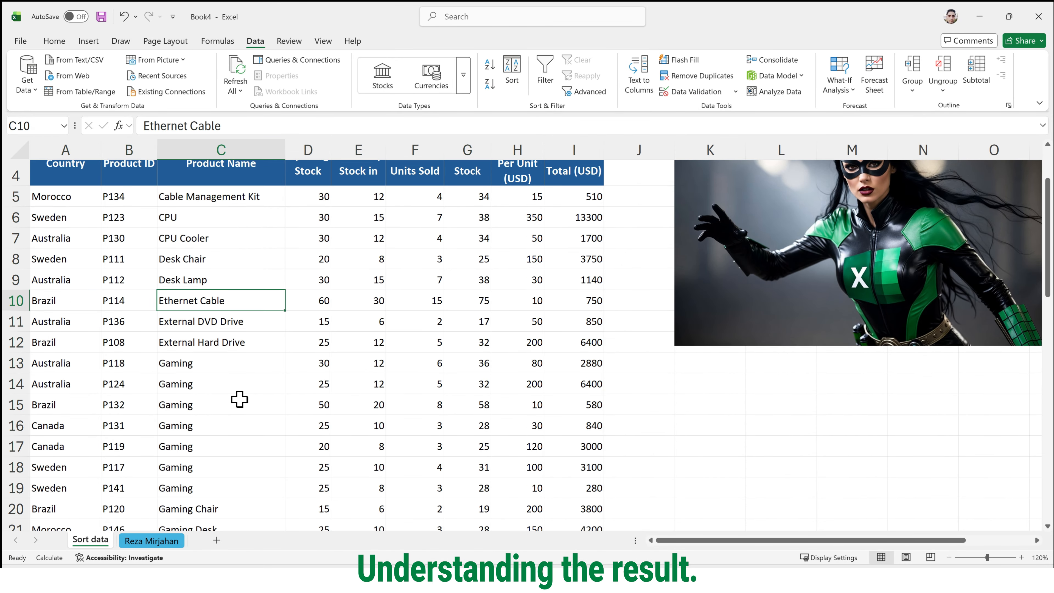
pyautogui.scroll(-1, 210, 315)
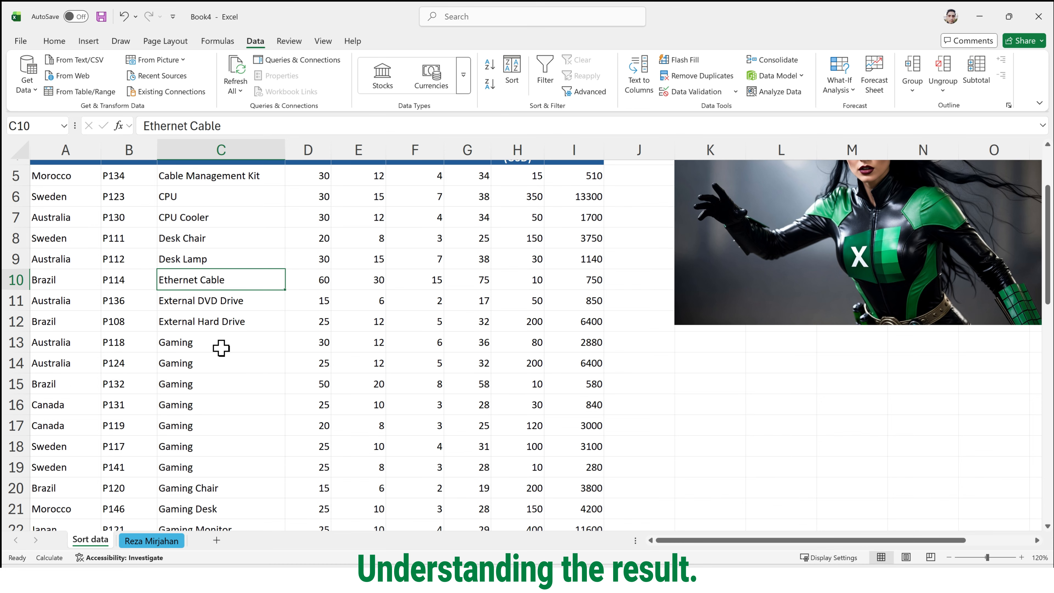
pyautogui.moveTo(222, 345); pyautogui.dragTo(147, 419)
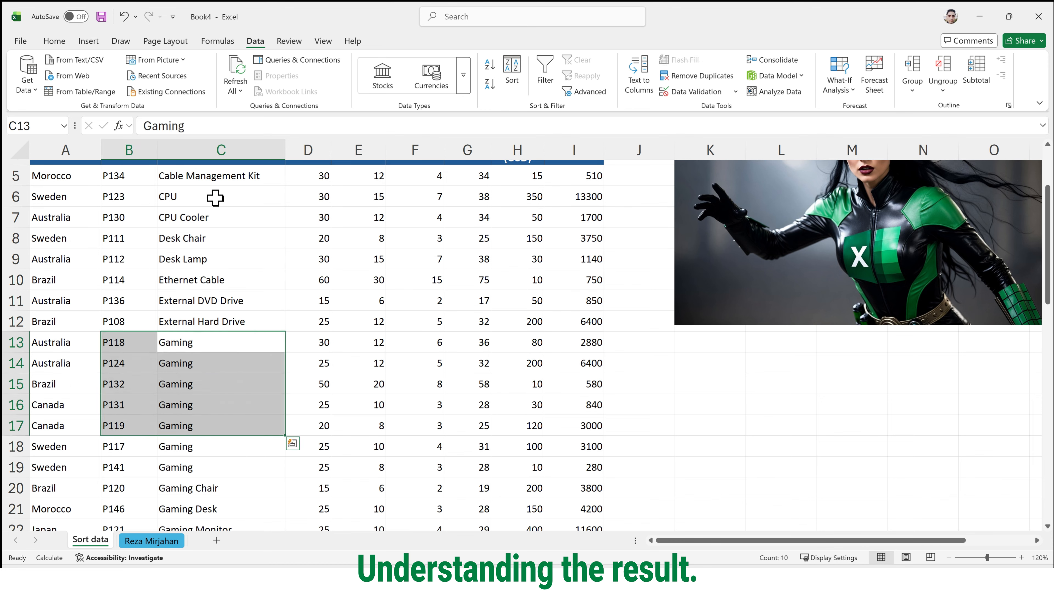
pyautogui.click(221, 179)
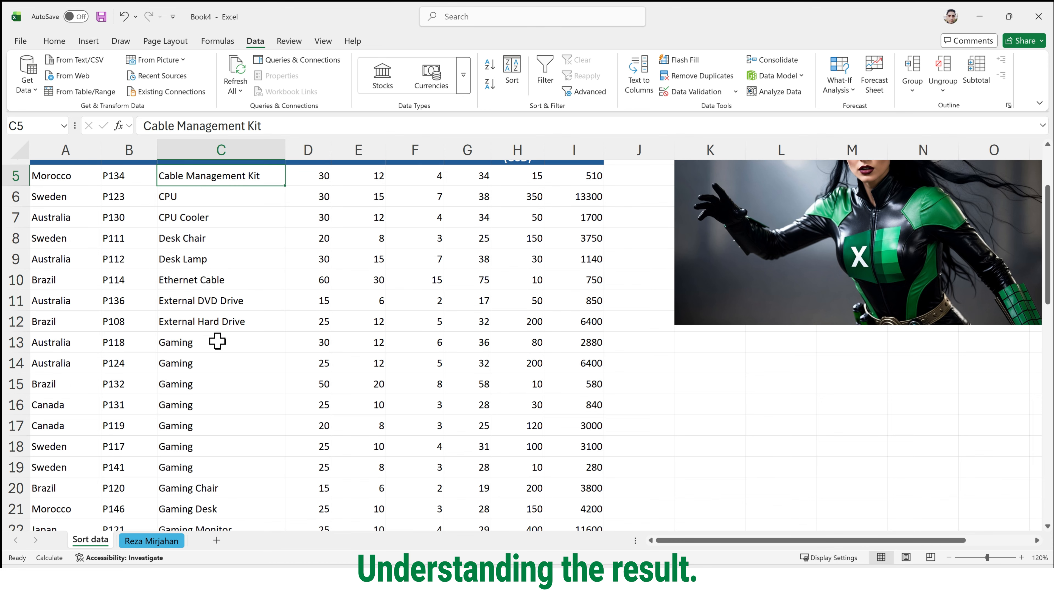
pyautogui.moveTo(216, 341); pyautogui.dragTo(80, 465)
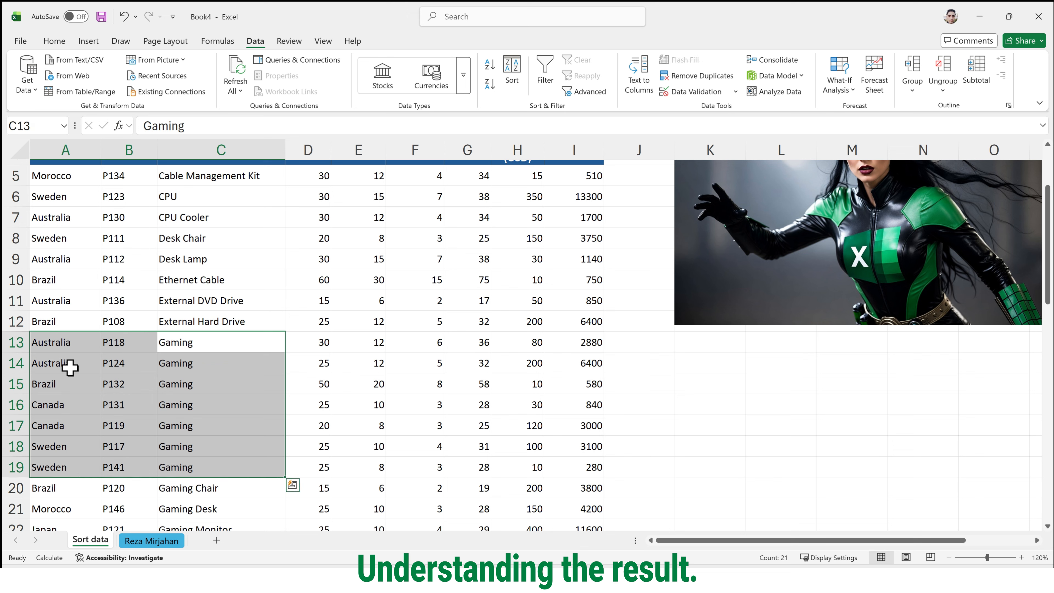
pyautogui.moveTo(310, 341); pyautogui.dragTo(314, 365)
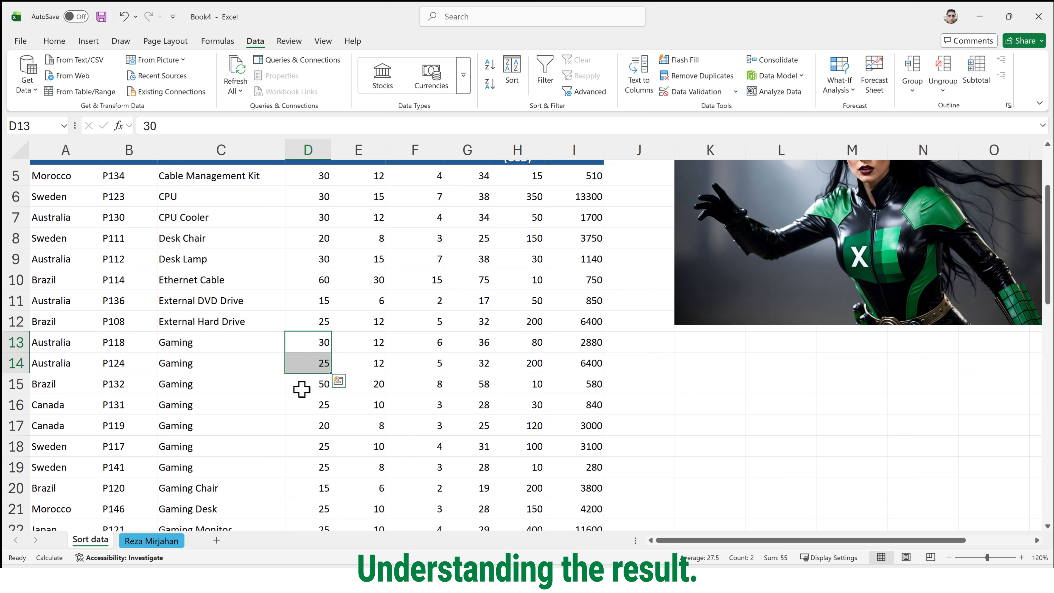
pyautogui.moveTo(76, 403); pyautogui.dragTo(233, 433)
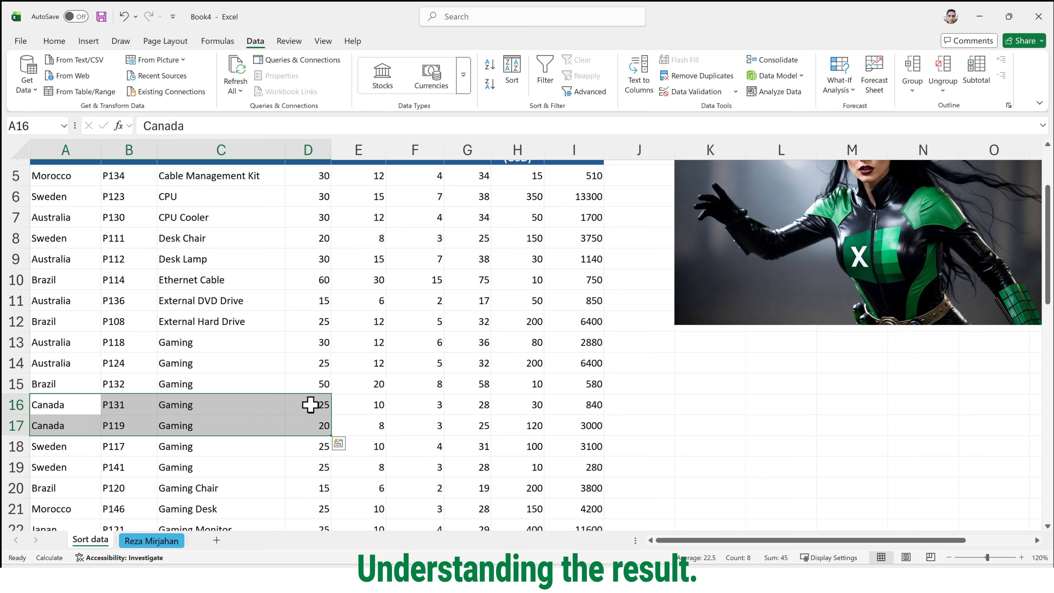
pyautogui.moveTo(87, 447); pyautogui.dragTo(322, 469)
# - Reopen the custom sort settings from a Gaming cell in the Product Name column
pyautogui.click(275, 404)
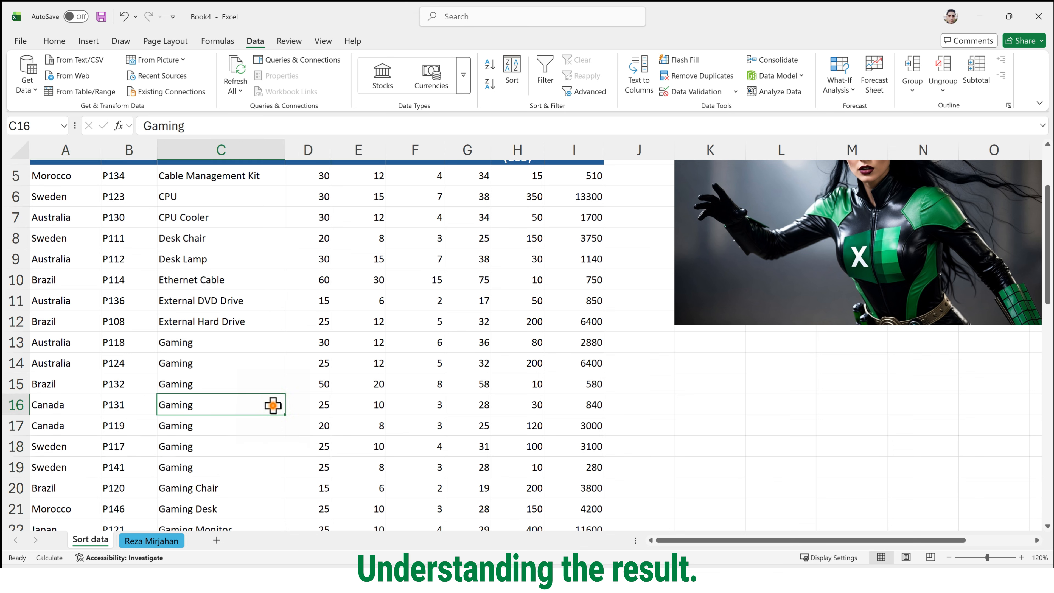
pyautogui.rightClick(274, 409)
pyautogui.moveTo(326, 383)
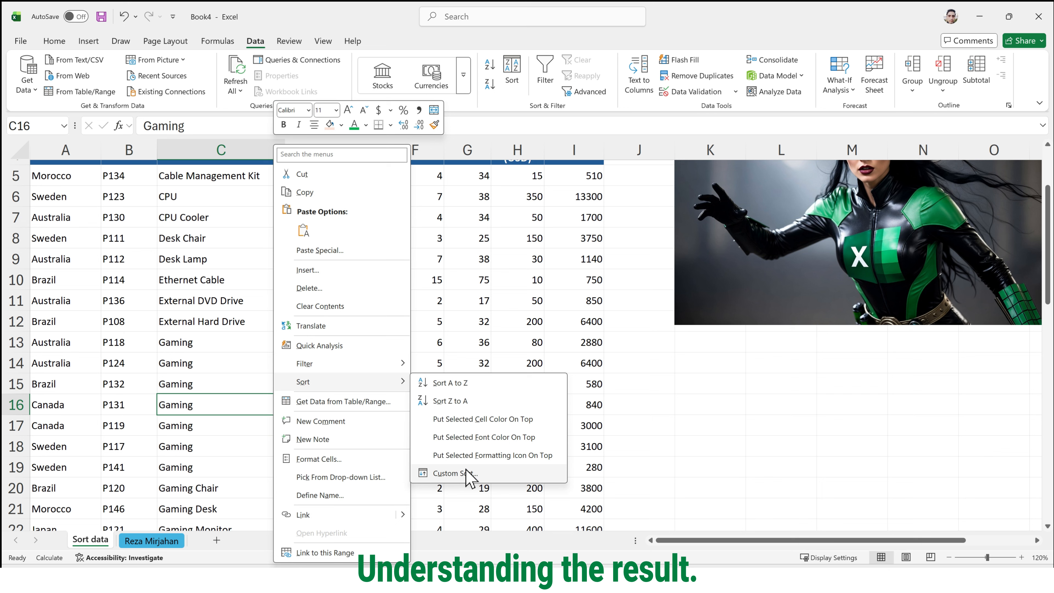
pyautogui.click(473, 474)
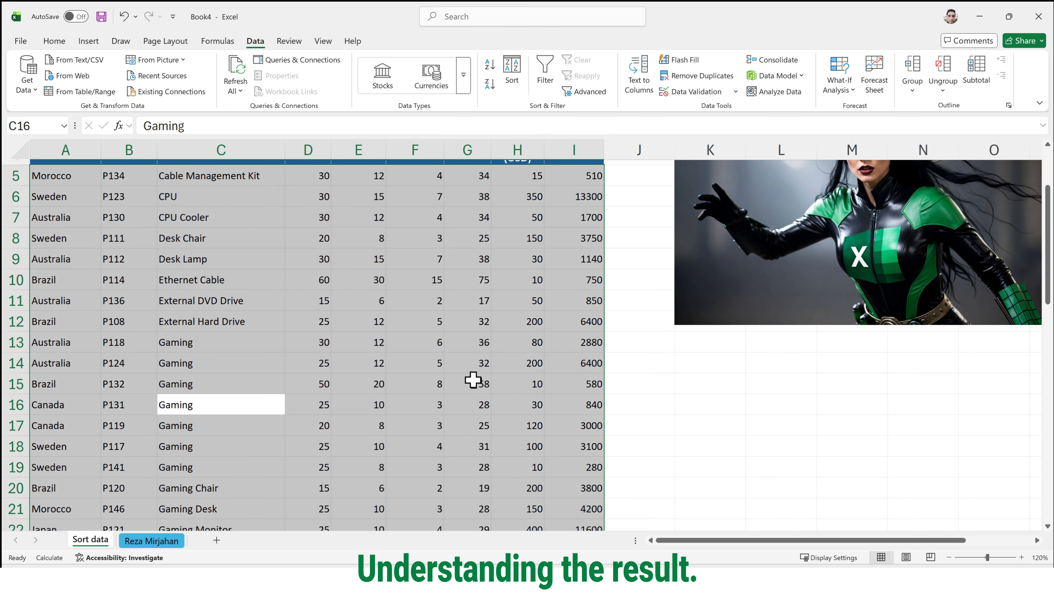